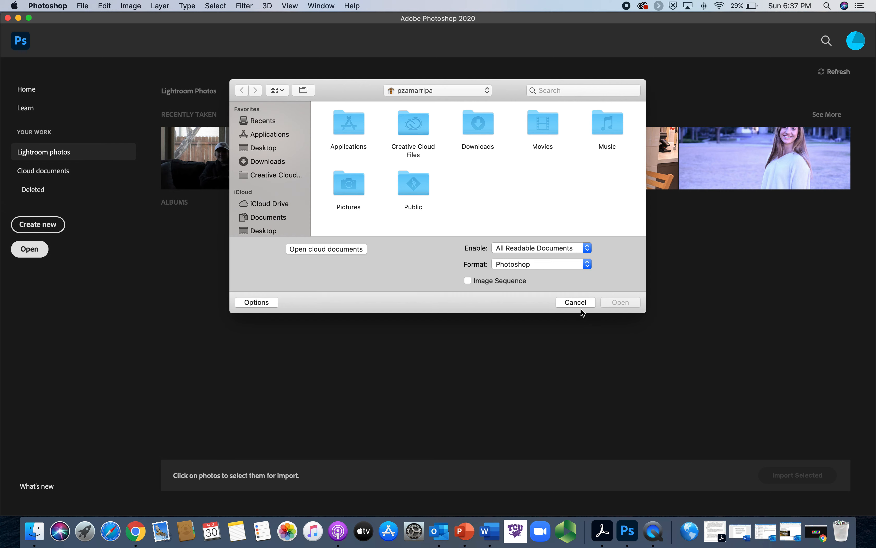
Step: Cancel the file opening dialog and import the recent Lightroom photo of the woman in a white sweater on the blue-tinted lawn
{"action": "left_click", "coordinate": [583, 302]}
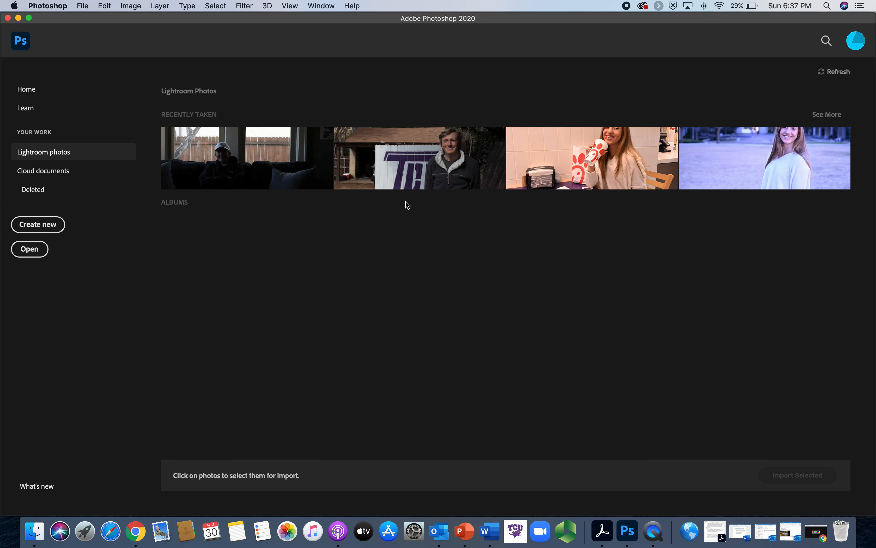
{"action": "left_click", "coordinate": [788, 163]}
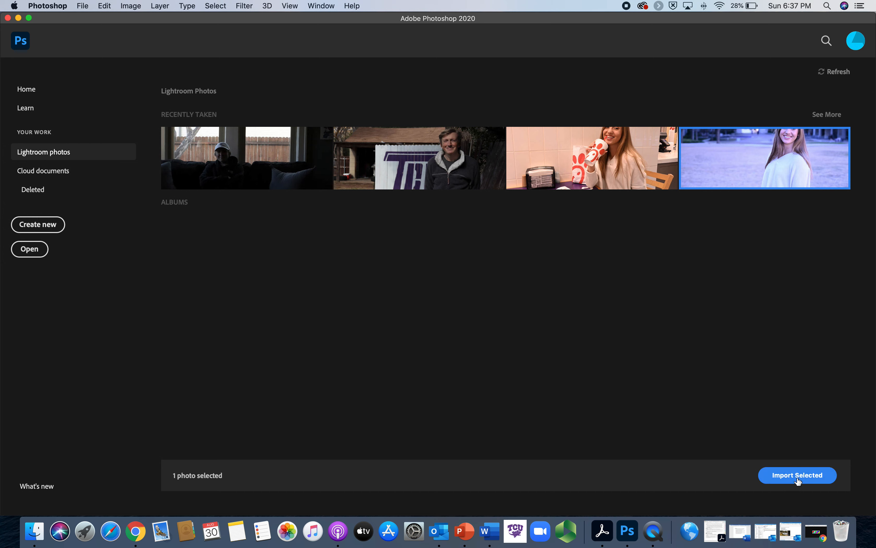
{"action": "left_click", "coordinate": [831, 173]}
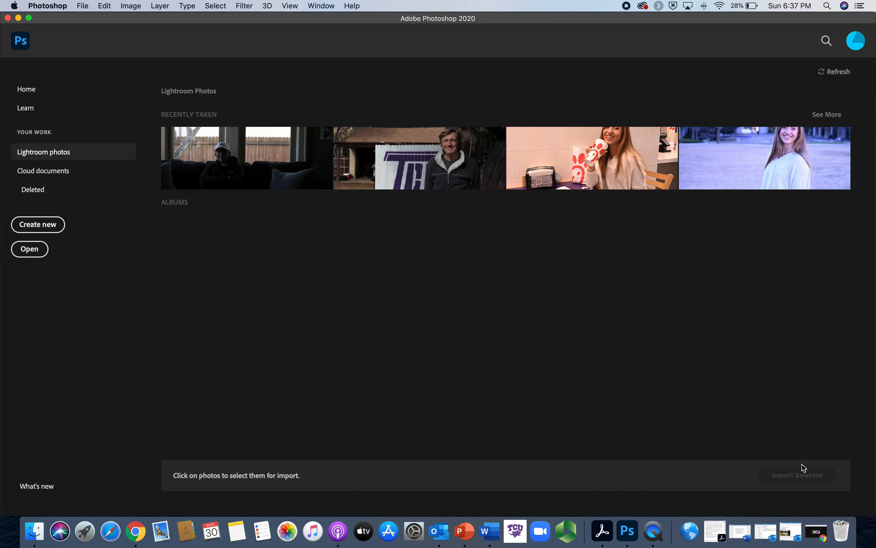
{"action": "double_click", "coordinate": [813, 174]}
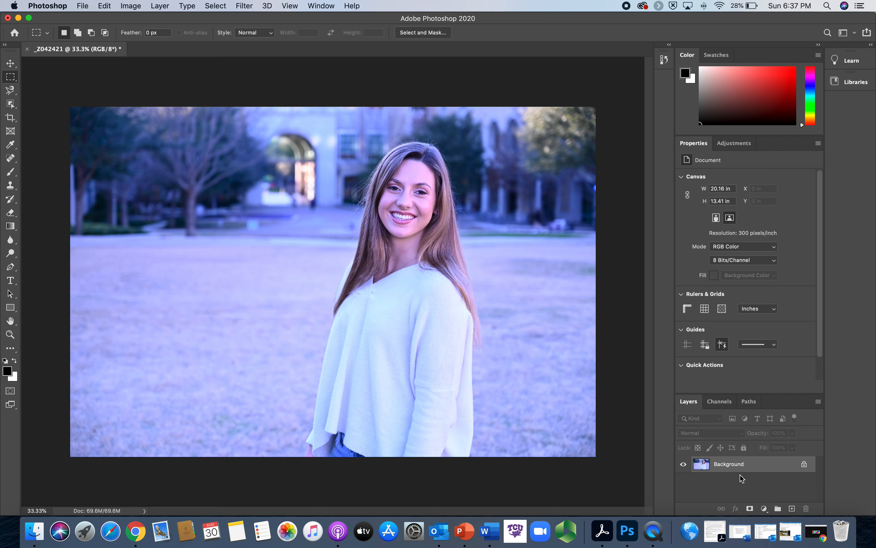
Step: Try an exposure of -0.28 on a new Exposure adjustment layer, reset it to 0, and delete that layer
{"action": "left_click_drag", "start_coordinate": [776, 393], "coordinate": [775, 279]}
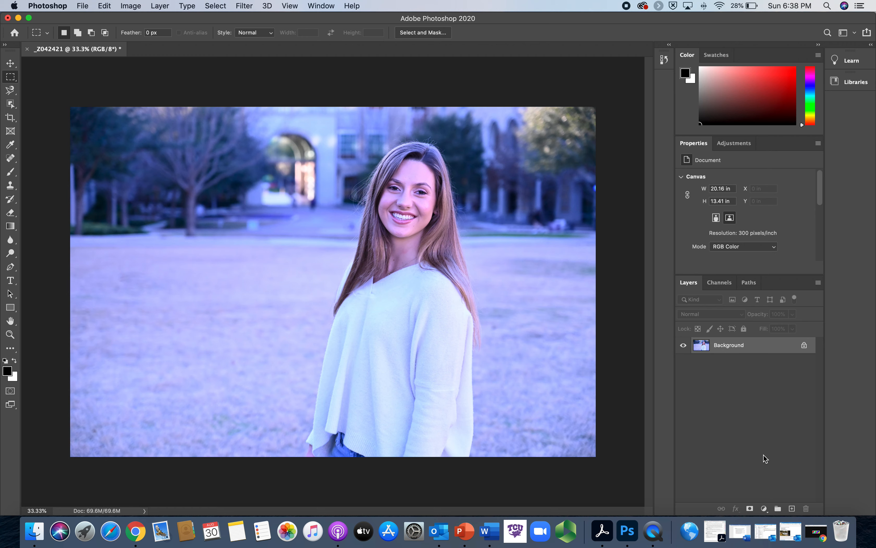
{"action": "left_click", "coordinate": [765, 508]}
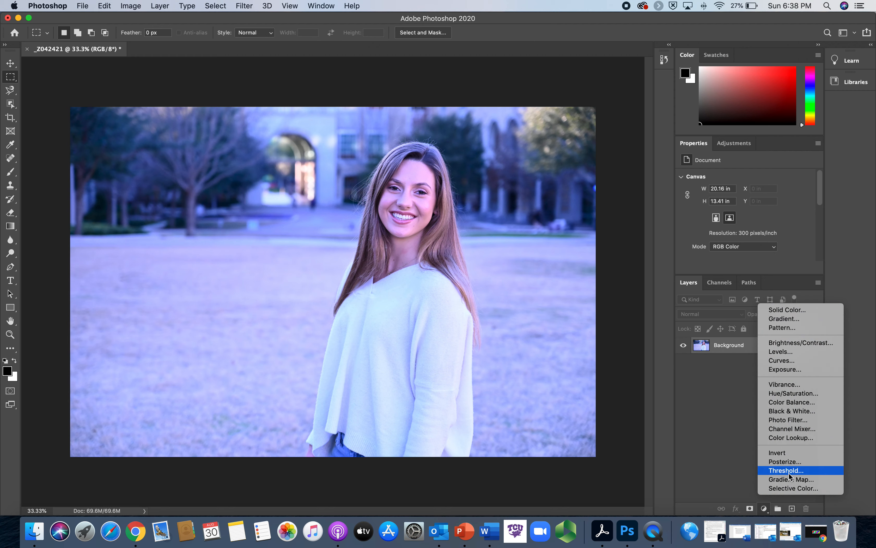
{"action": "left_click", "coordinate": [795, 371]}
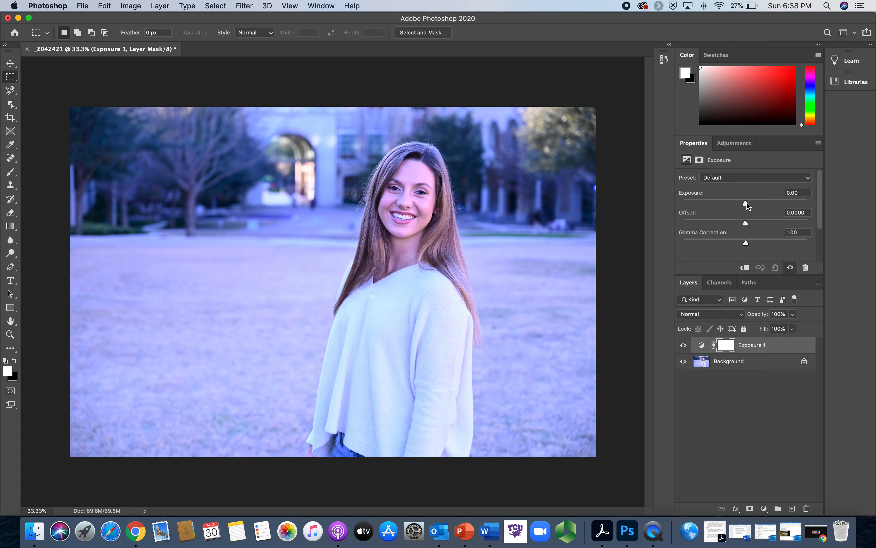
{"action": "mouse_move", "coordinate": [747, 202]}
{"action": "left_mouse_down"}
{"action": "mouse_move", "coordinate": [756, 202]}
{"action": "mouse_move", "coordinate": [717, 206]}
{"action": "mouse_move", "coordinate": [742, 203]}
{"action": "left_mouse_up"}
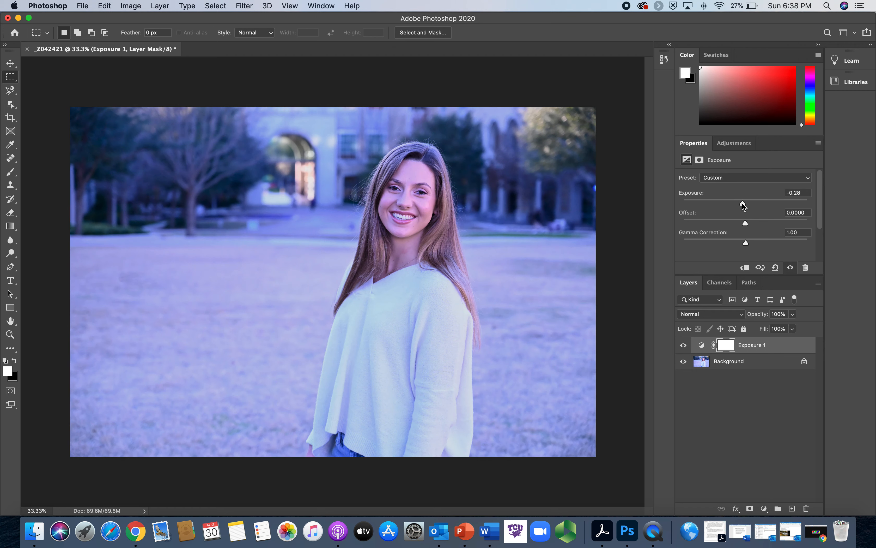
{"action": "left_click", "coordinate": [799, 193]}
{"action": "key", "text": "BackSpace"}
{"action": "type", "text": "0"}
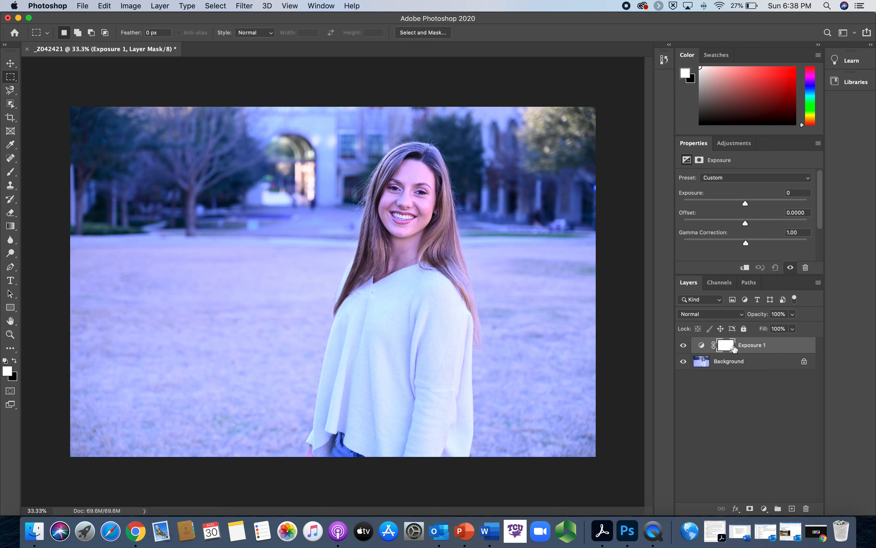
{"action": "key", "text": "super+2"}
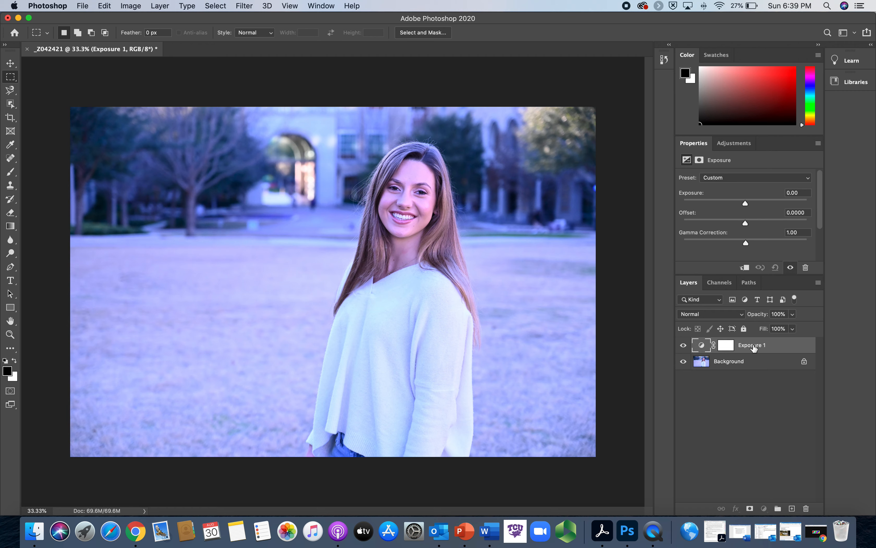
{"action": "key", "text": "BackSpace"}
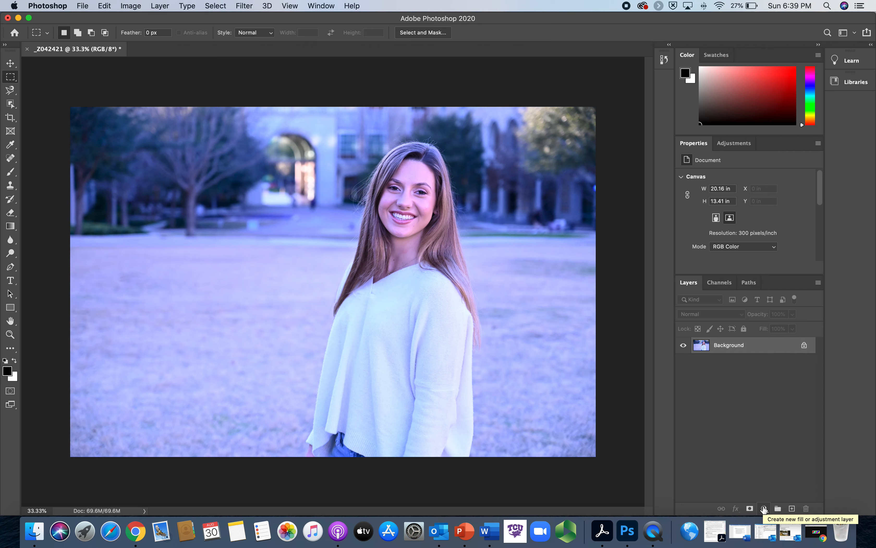
Step: Add a Curves adjustment layer above the background and enlarge the properties area to show the full curve graph
{"action": "left_click", "coordinate": [764, 509]}
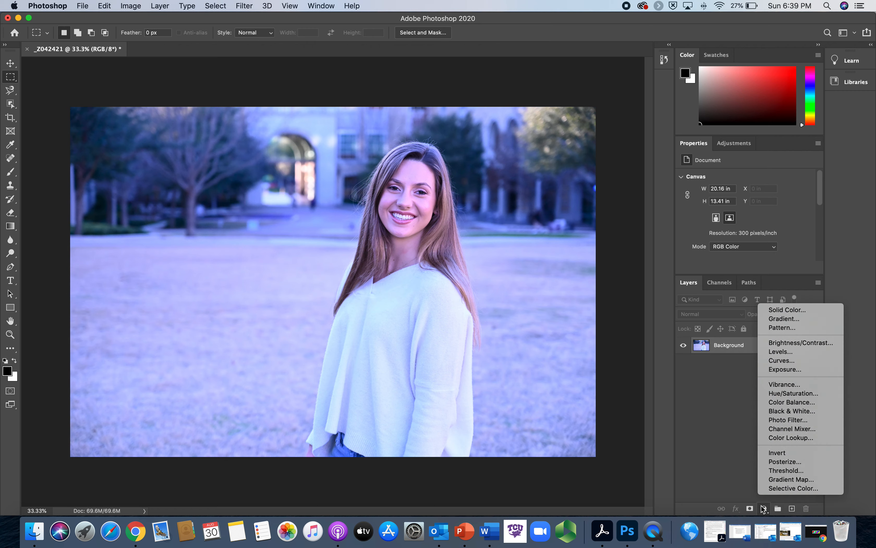
{"action": "left_click", "coordinate": [812, 361]}
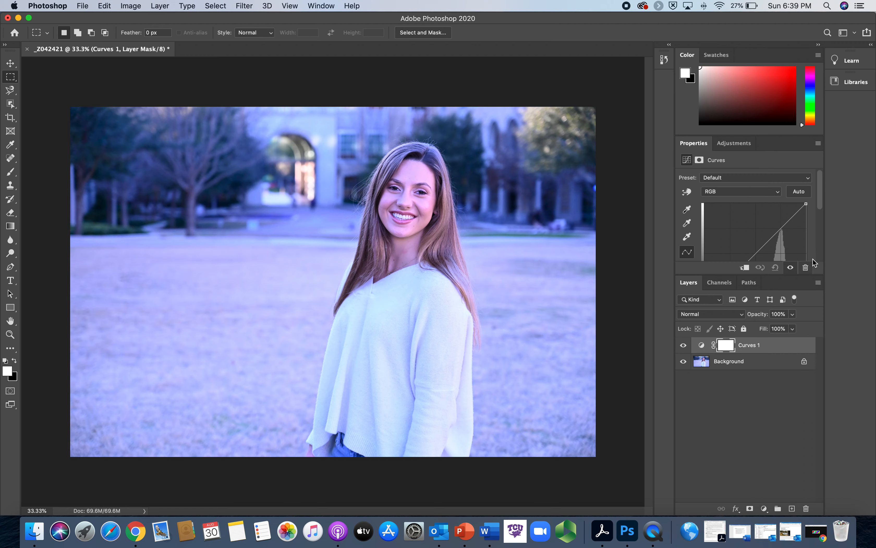
{"action": "left_click_drag", "start_coordinate": [816, 276], "coordinate": [815, 402]}
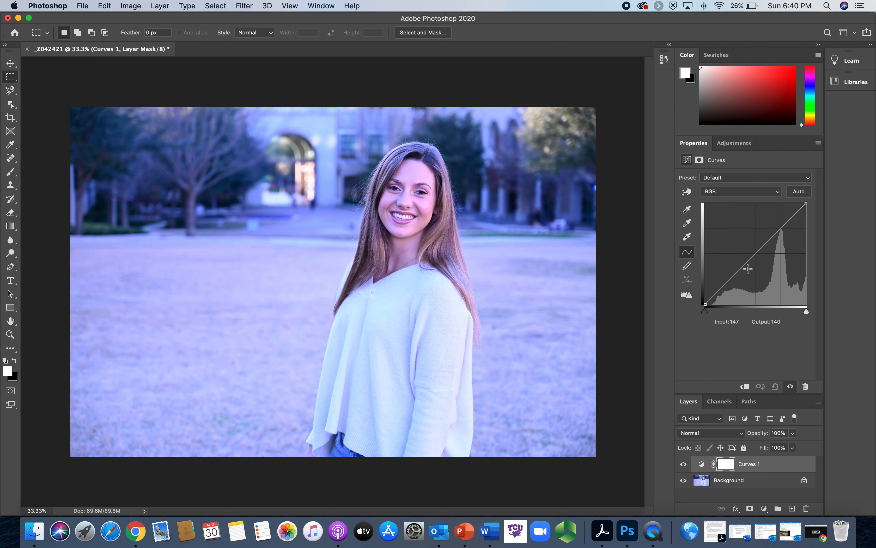
Step: Try lifting the RGB curve's shadows to input 37, output 77 with an added highlight point, and remove the shadow point
{"action": "left_click", "coordinate": [722, 288]}
{"action": "left_click_drag", "start_coordinate": [723, 289], "coordinate": [720, 274]}
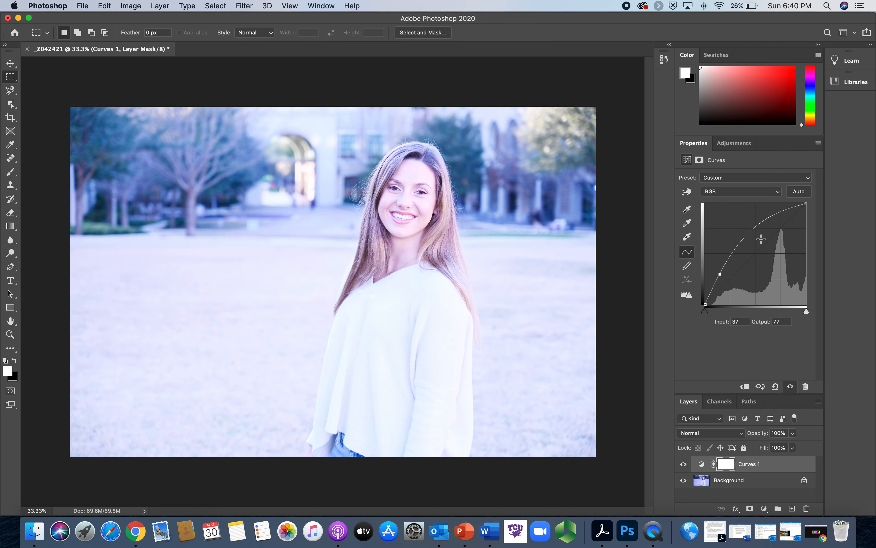
{"action": "left_click", "coordinate": [779, 214]}
{"action": "left_click_drag", "start_coordinate": [779, 214], "coordinate": [805, 204]}
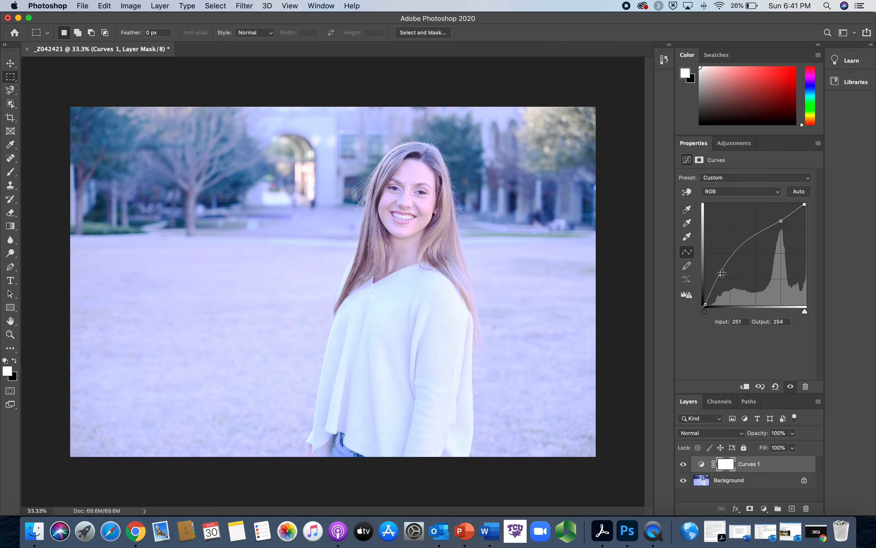
{"action": "left_click_drag", "start_coordinate": [720, 274], "coordinate": [722, 287]}
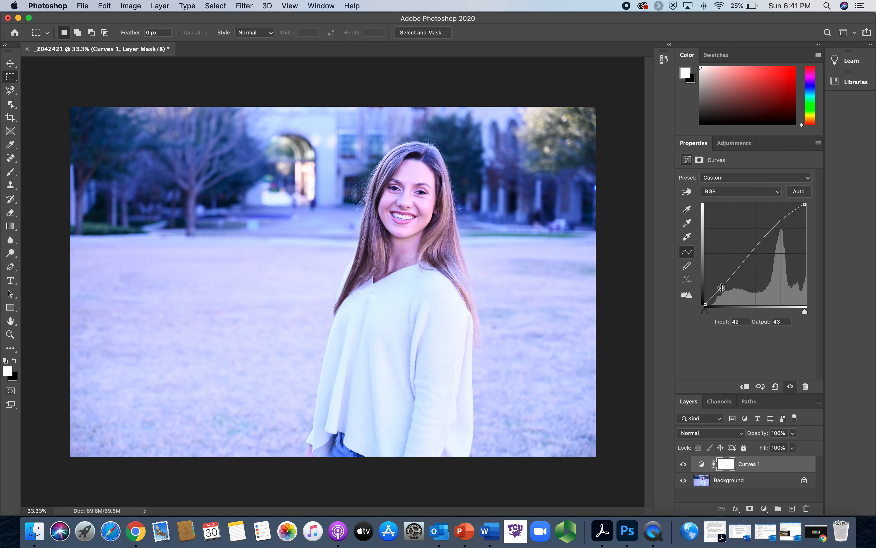
{"action": "left_click_drag", "start_coordinate": [722, 286], "coordinate": [725, 309]}
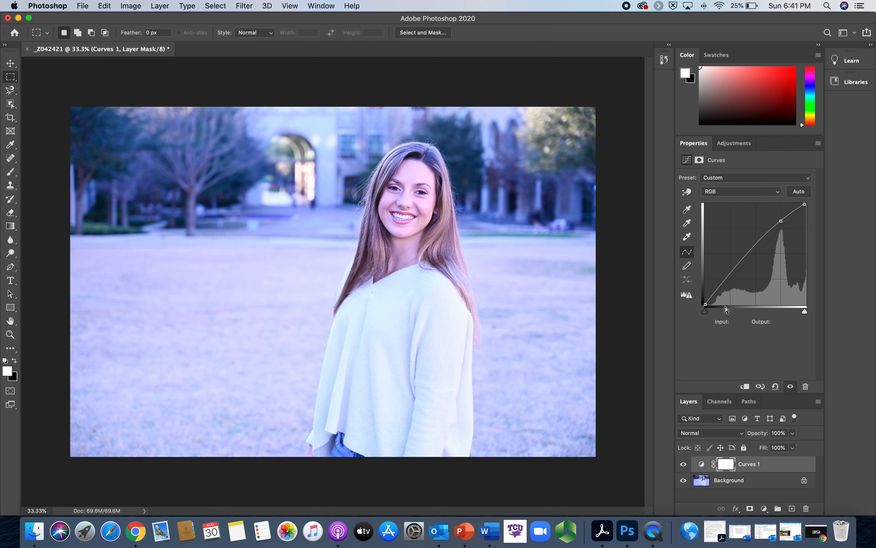
Step: Shape an S-curve on the RGB channel with points at input 38, output 32 and input 139, output 156
{"action": "mouse_move", "coordinate": [720, 288]}
{"action": "left_mouse_down"}
{"action": "mouse_move", "coordinate": [721, 275]}
{"action": "mouse_move", "coordinate": [721, 293]}
{"action": "left_mouse_up"}
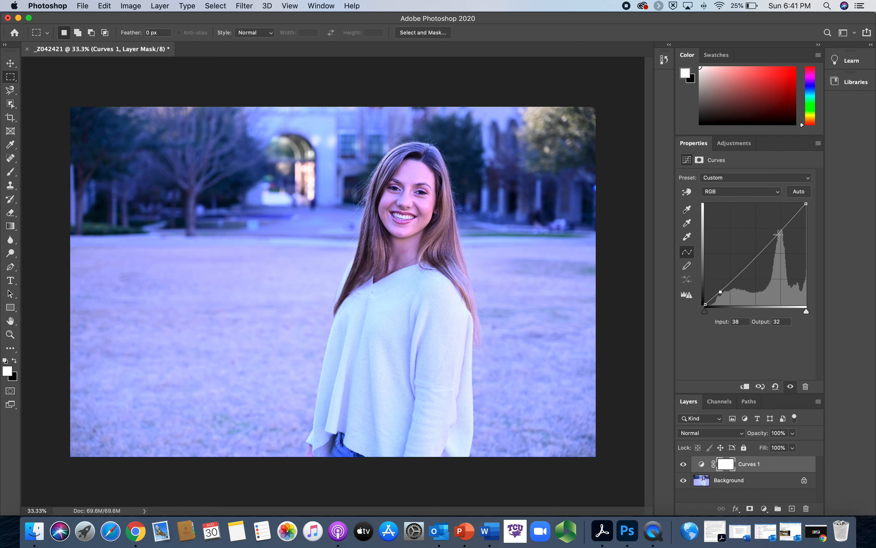
{"action": "left_click_drag", "start_coordinate": [762, 249], "coordinate": [760, 243]}
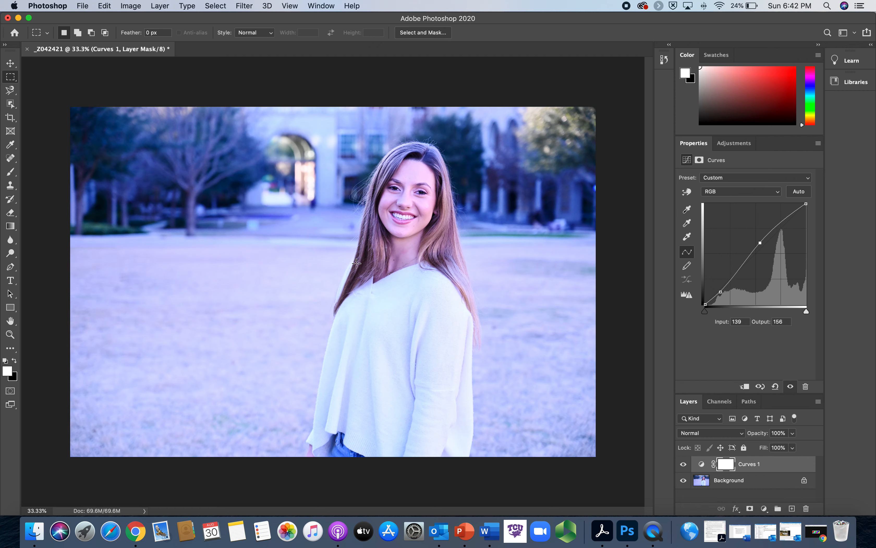
Step: Check the red, green and blue channel curves chart in Chrome, and switch the Curves adjustment in Photoshop to the Blue channel
{"action": "left_click", "coordinate": [813, 531]}
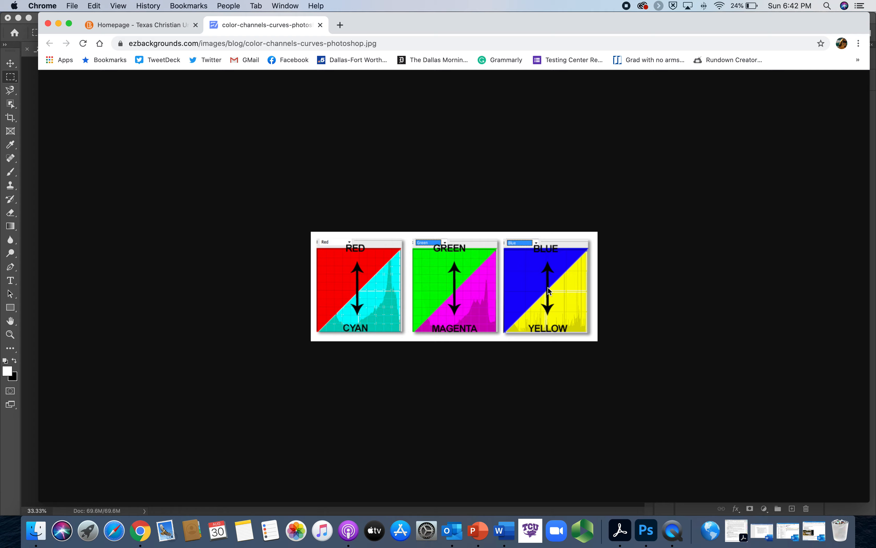
{"action": "left_click", "coordinate": [58, 23]}
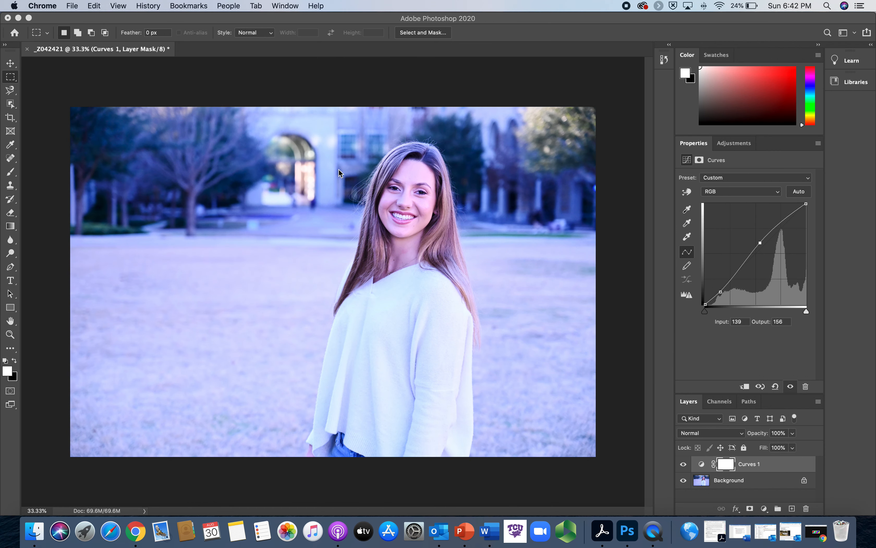
{"action": "left_click", "coordinate": [733, 190]}
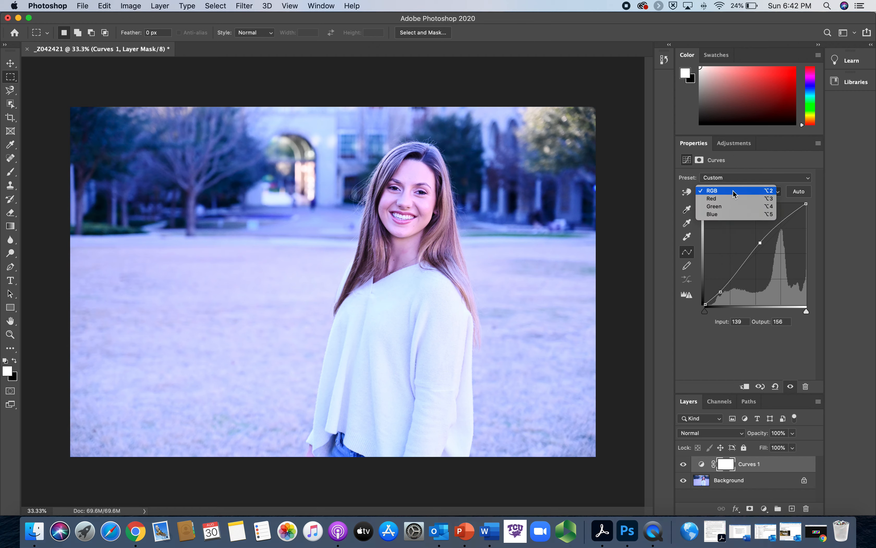
{"action": "left_click", "coordinate": [735, 214]}
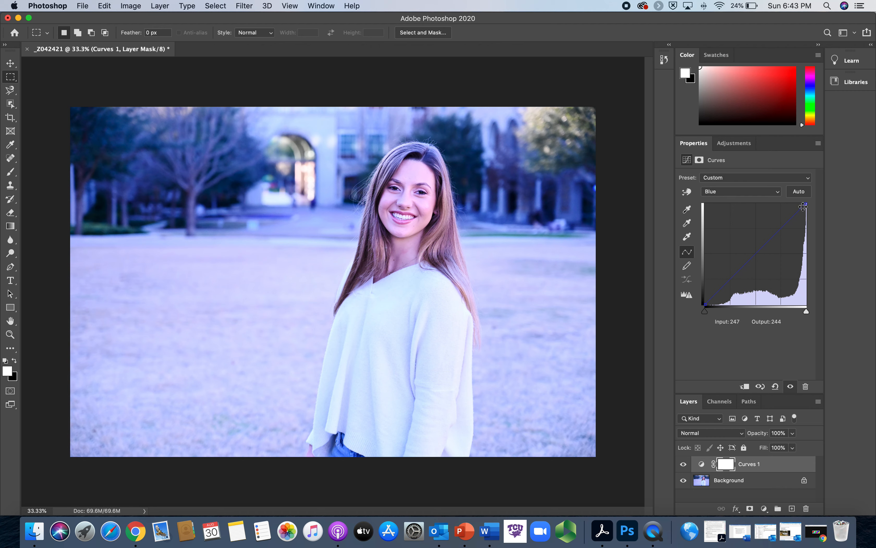
Step: Try lowering the Blue curve's white endpoint to output 202, and undo the curve changes
{"action": "left_click", "coordinate": [706, 304]}
{"action": "mouse_move", "coordinate": [706, 303]}
{"action": "left_mouse_down"}
{"action": "mouse_move", "coordinate": [710, 261]}
{"action": "mouse_move", "coordinate": [706, 314]}
{"action": "left_mouse_up"}
{"action": "left_click_drag", "start_coordinate": [806, 204], "coordinate": [809, 226]}
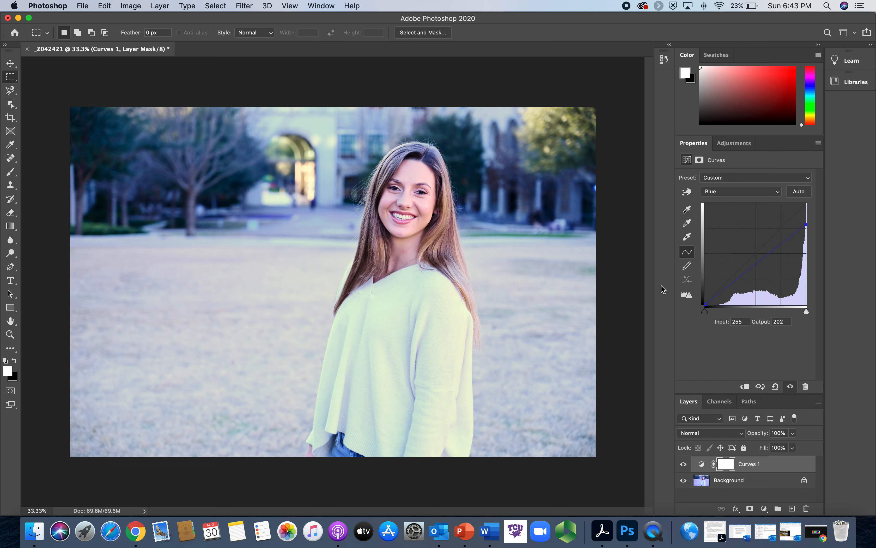
{"action": "mouse_move", "coordinate": [750, 269]}
{"action": "left_mouse_down"}
{"action": "mouse_move", "coordinate": [752, 278]}
{"action": "mouse_move", "coordinate": [758, 261]}
{"action": "left_mouse_up"}
{"action": "key", "text": "super+z"}
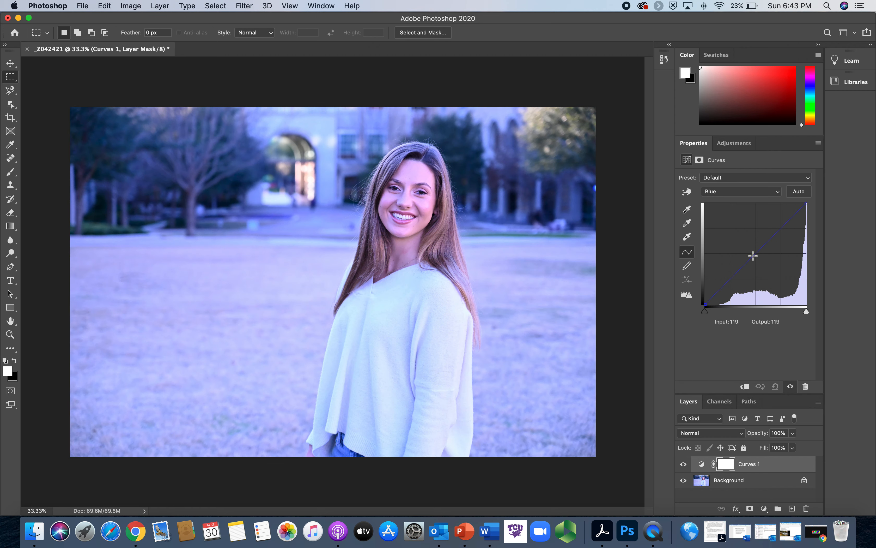
Step: Bend the Blue curve down to input 136, output 84, and lower its white endpoint to output 210
{"action": "left_click", "coordinate": [757, 254]}
{"action": "left_click_drag", "start_coordinate": [756, 253], "coordinate": [757, 278]}
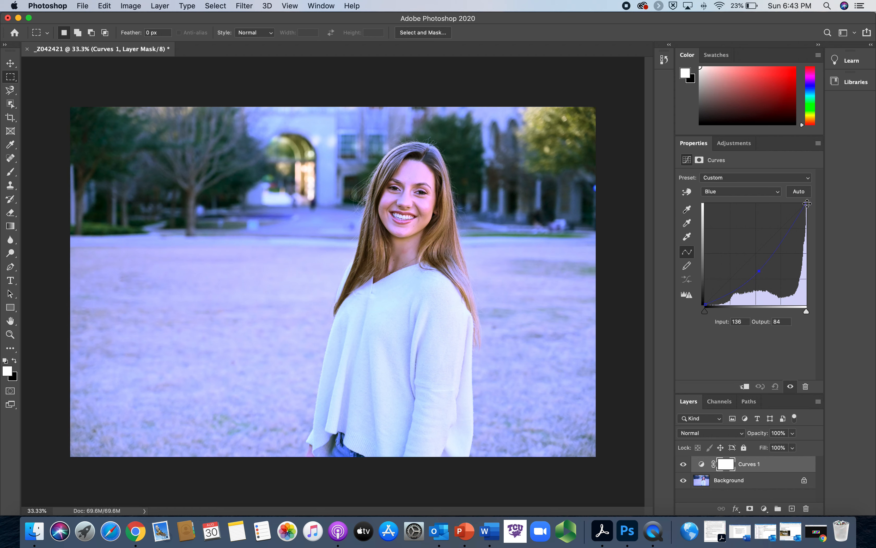
{"action": "left_click_drag", "start_coordinate": [807, 204], "coordinate": [806, 209]}
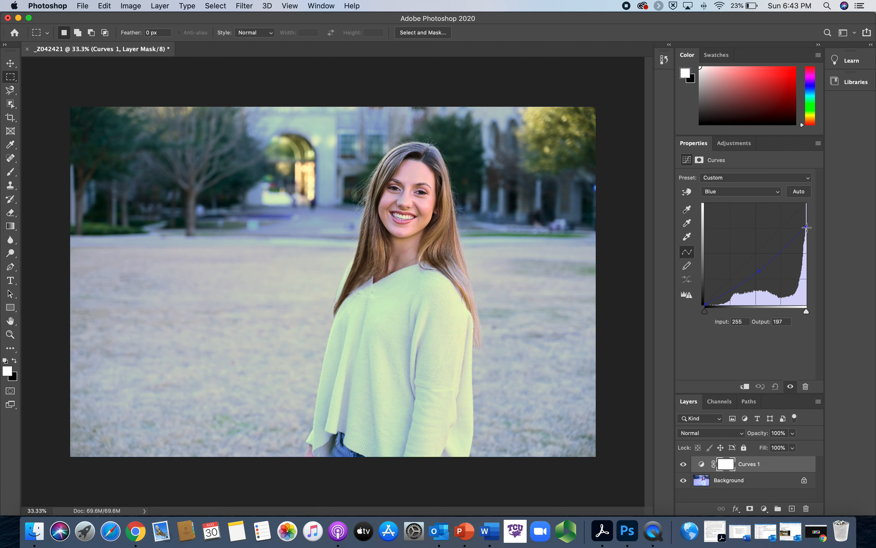
{"action": "left_click_drag", "start_coordinate": [807, 227], "coordinate": [807, 222]}
Step: Switch the Curves adjustment to the Green channel and consult the green-to-magenta chart in Chrome before returning to Photoshop
{"action": "left_click", "coordinate": [748, 191]}
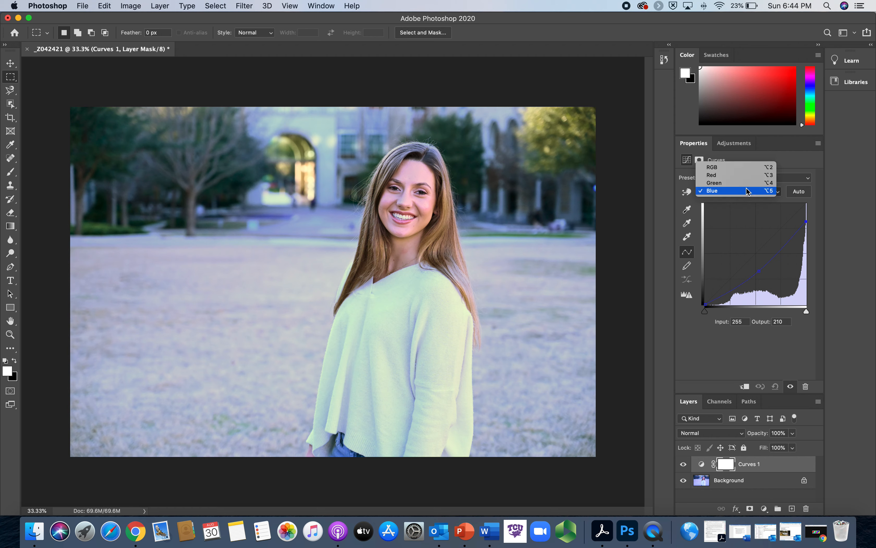
{"action": "left_click", "coordinate": [749, 182]}
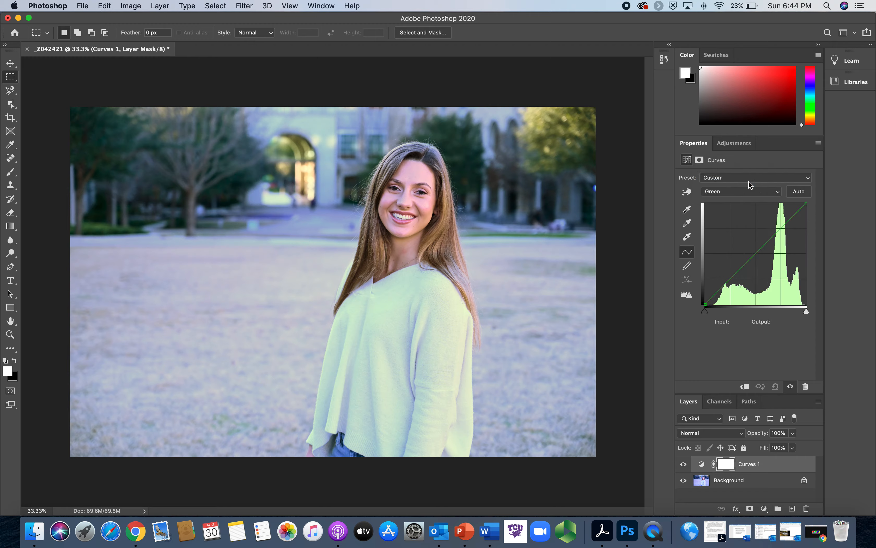
{"action": "left_click", "coordinate": [820, 536]}
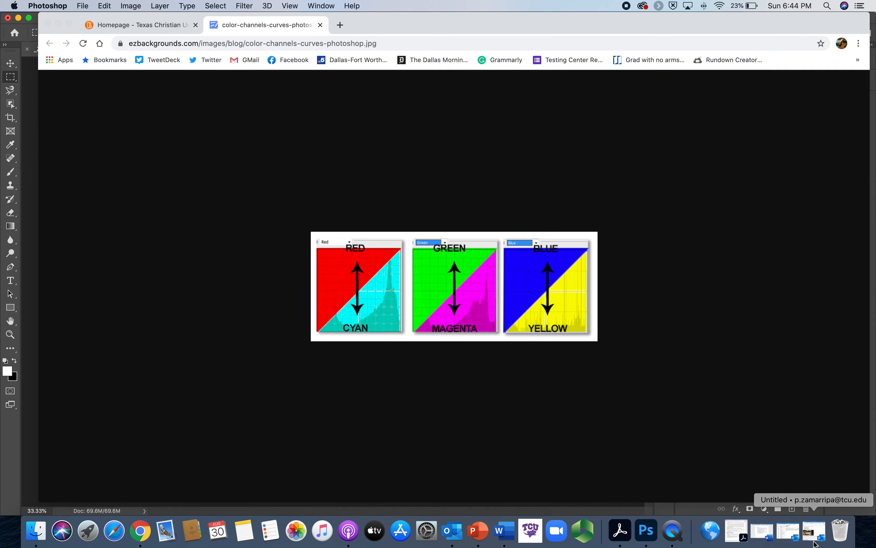
{"action": "left_click", "coordinate": [59, 23]}
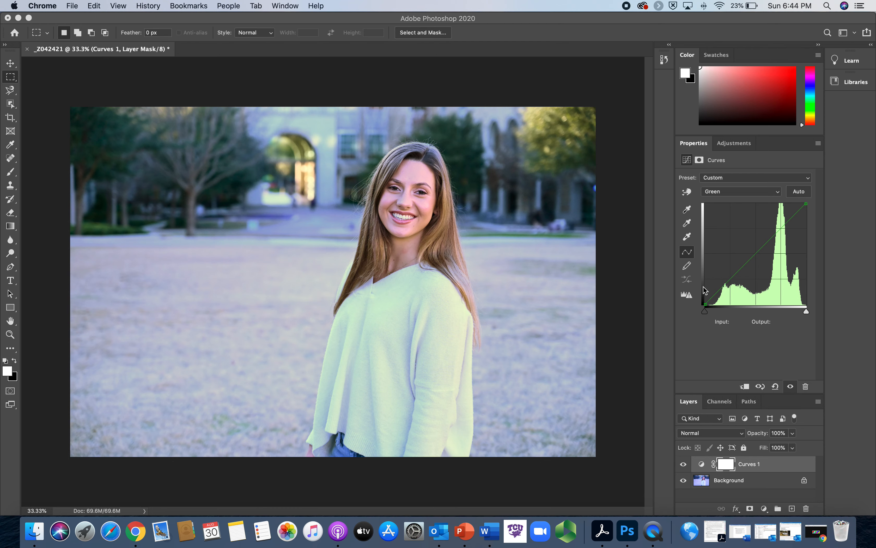
Step: Lower the Green curve's white endpoint to output 237 to shift the photo towards magenta
{"action": "left_click", "coordinate": [806, 205]}
{"action": "mouse_move", "coordinate": [806, 205]}
{"action": "left_mouse_down"}
{"action": "mouse_move", "coordinate": [808, 240]}
{"action": "mouse_move", "coordinate": [806, 212]}
{"action": "left_mouse_up"}
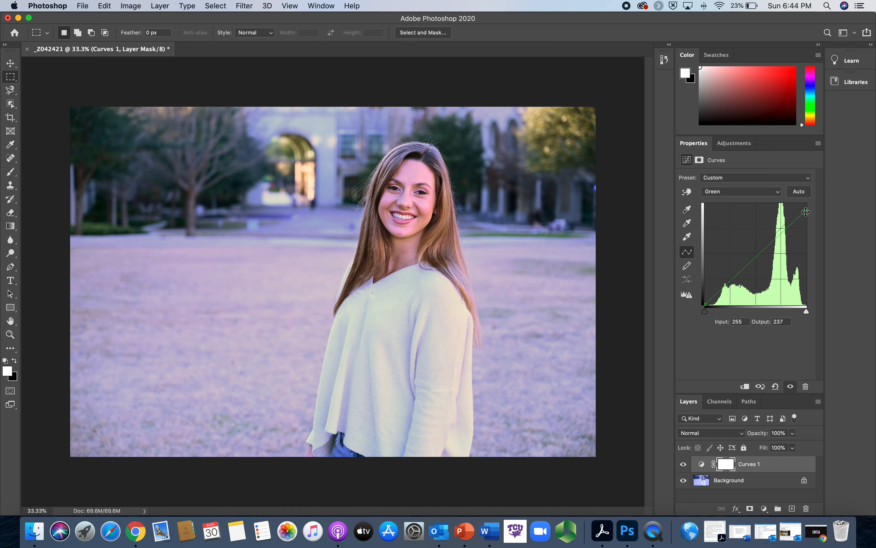
{"action": "left_click_drag", "start_coordinate": [706, 304], "coordinate": [710, 300]}
Step: Switch the Curves adjustment to the Red channel and lower its white endpoint to output 226
{"action": "left_click", "coordinate": [766, 191]}
{"action": "left_click", "coordinate": [765, 190]}
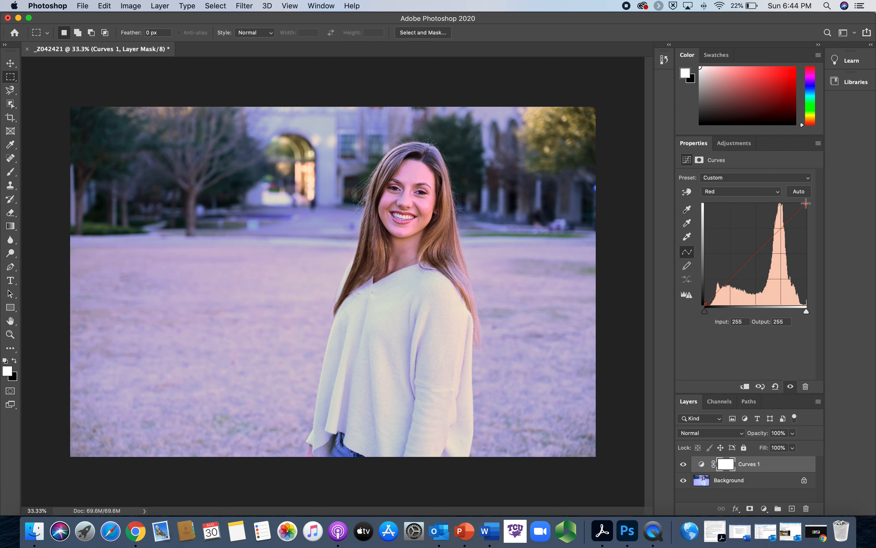
{"action": "mouse_move", "coordinate": [807, 203]}
{"action": "left_mouse_down"}
{"action": "mouse_move", "coordinate": [811, 233]}
{"action": "mouse_move", "coordinate": [809, 215]}
{"action": "left_mouse_up"}
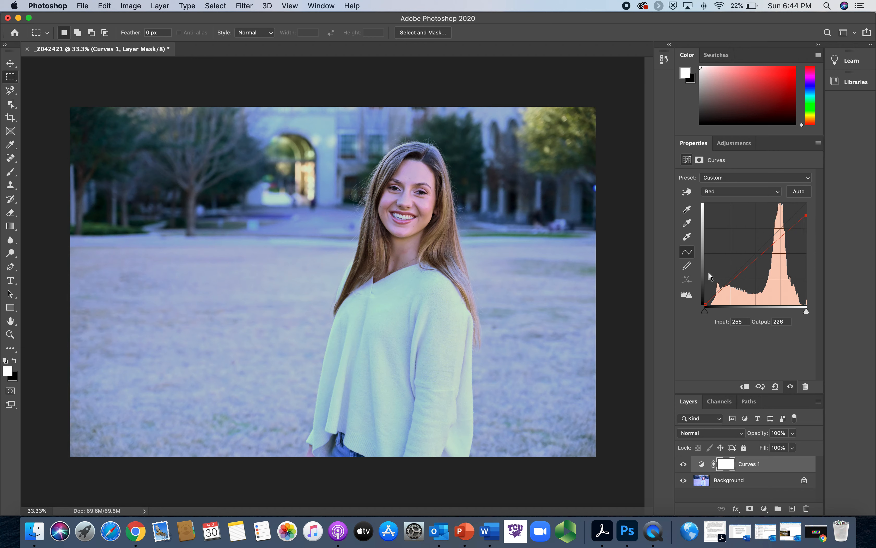
Step: Hide and show the Curves 1 adjustment layer to compare the photo before and after the colour correction
{"action": "mouse_move", "coordinate": [706, 302]}
{"action": "left_mouse_down"}
{"action": "mouse_move", "coordinate": [707, 269]}
{"action": "mouse_move", "coordinate": [712, 300]}
{"action": "mouse_move", "coordinate": [702, 310]}
{"action": "left_mouse_up"}
{"action": "left_click_drag", "start_coordinate": [817, 387], "coordinate": [814, 333]}
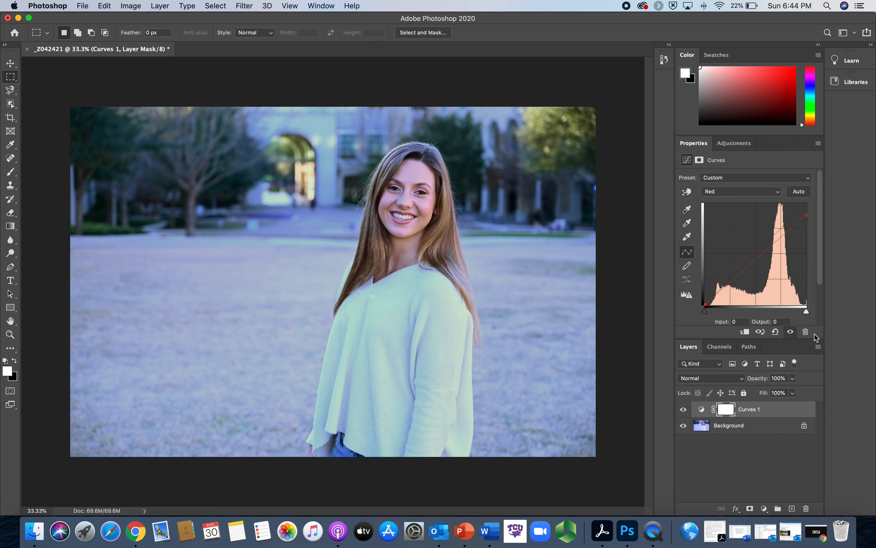
{"action": "left_click", "coordinate": [683, 409]}
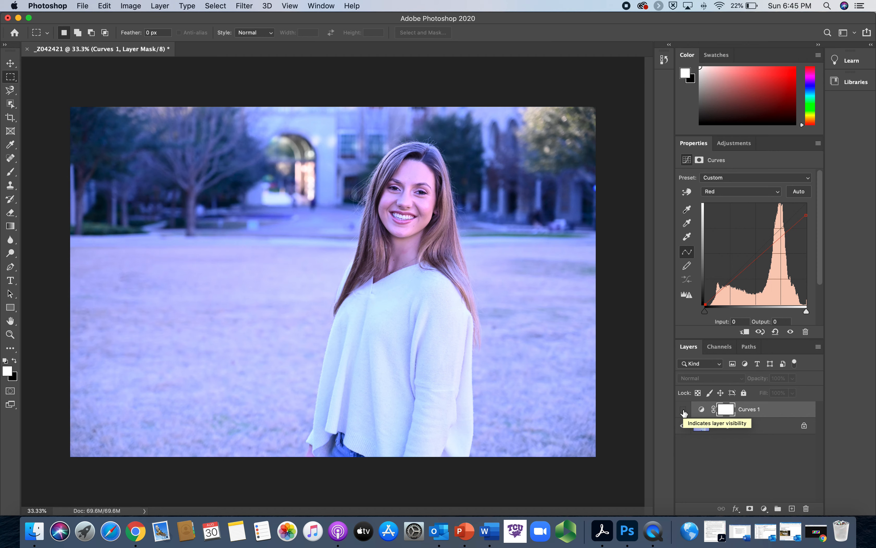
{"action": "left_click", "coordinate": [684, 410]}
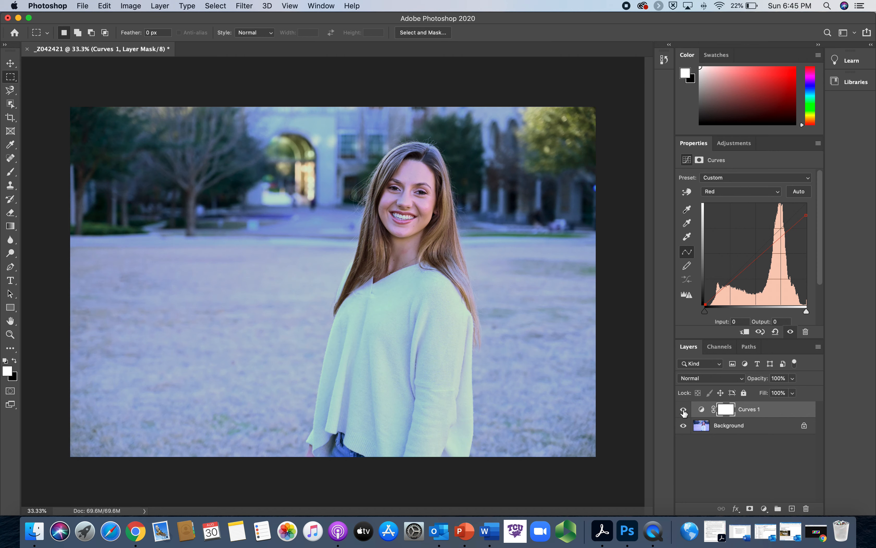
{"action": "left_click", "coordinate": [684, 411]}
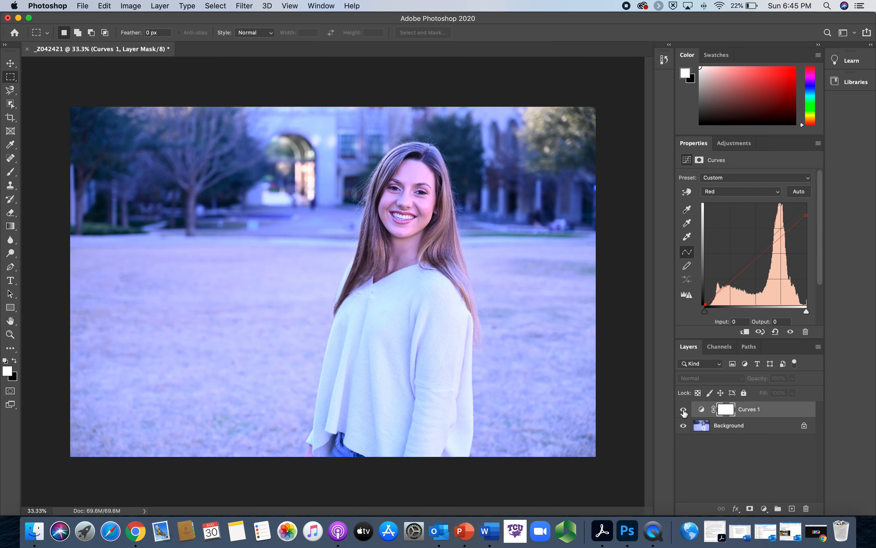
{"action": "left_click", "coordinate": [683, 411]}
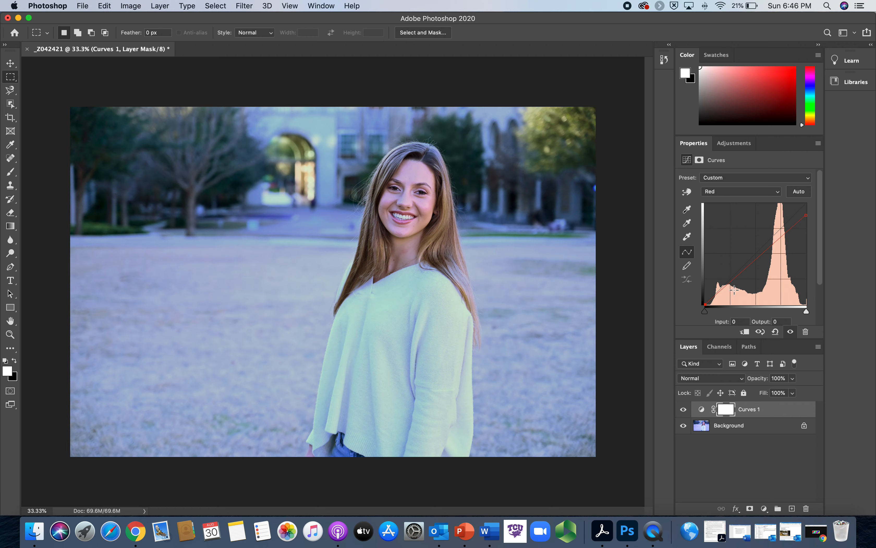
{"action": "left_click", "coordinate": [83, 6]}
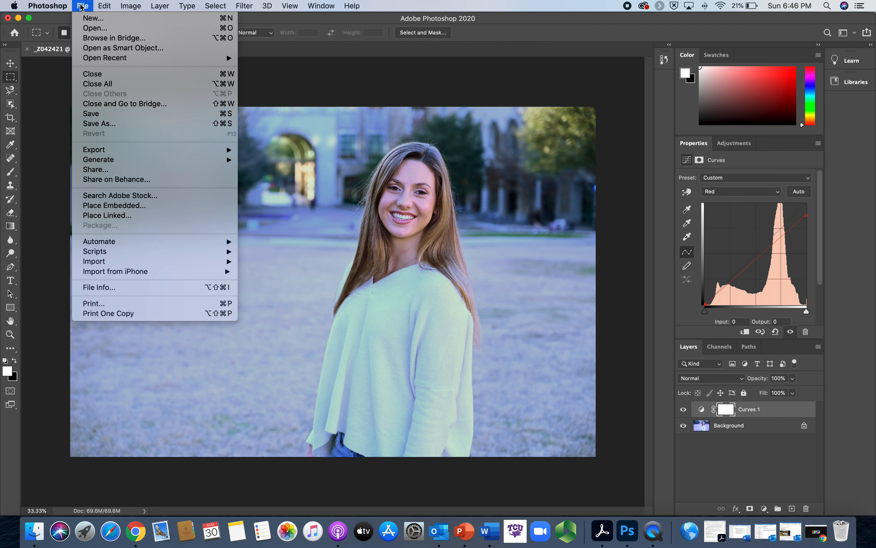
{"action": "left_click", "coordinate": [82, 7]}
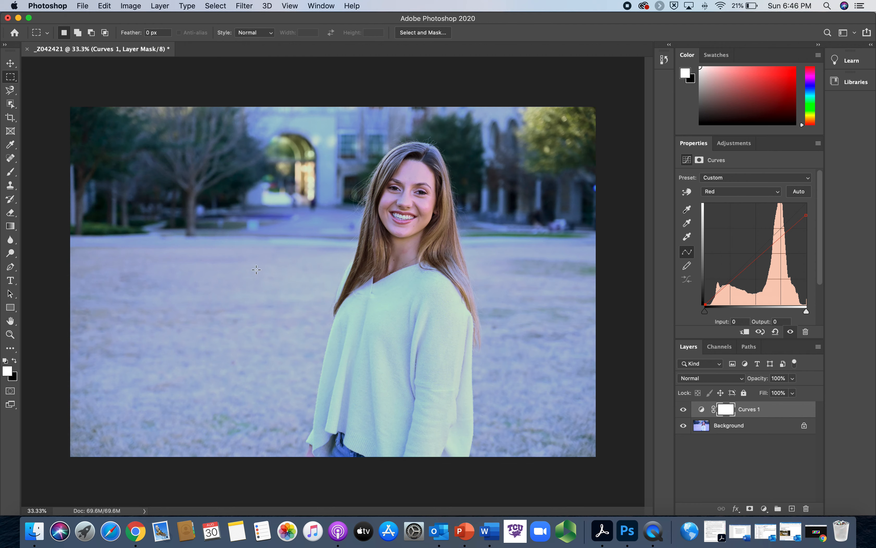
Step: Crop the photo to a 1:1 (Square) ratio around the woman, leaving out the blank strip above the image
{"action": "left_click", "coordinate": [10, 119]}
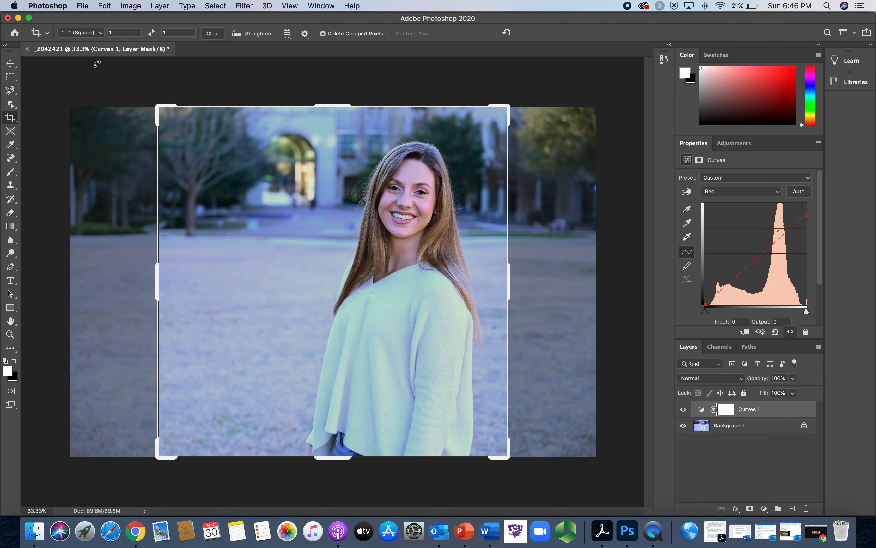
{"action": "left_click", "coordinate": [95, 32]}
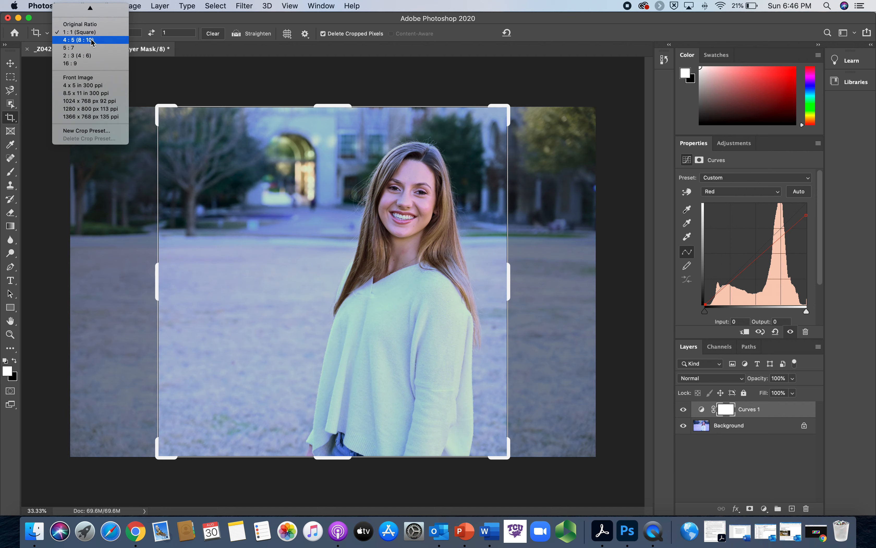
{"action": "left_click", "coordinate": [89, 48]}
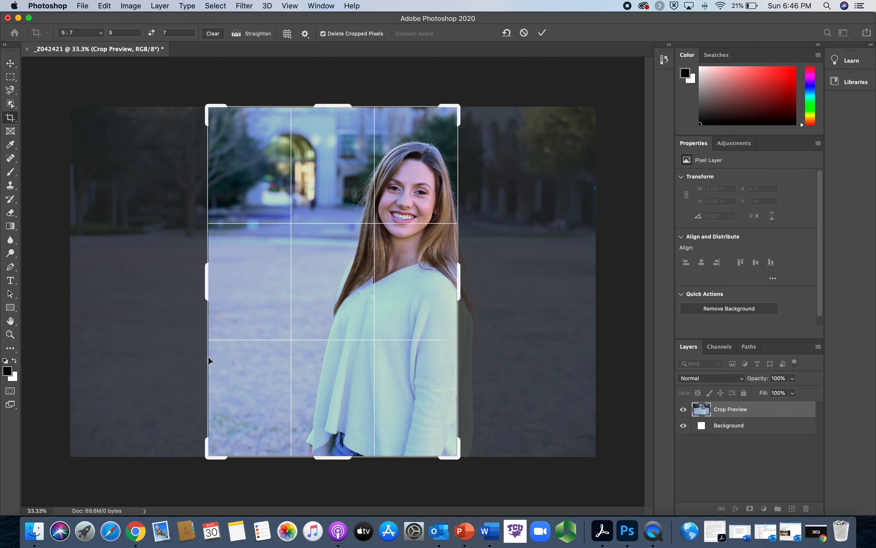
{"action": "left_click", "coordinate": [74, 33]}
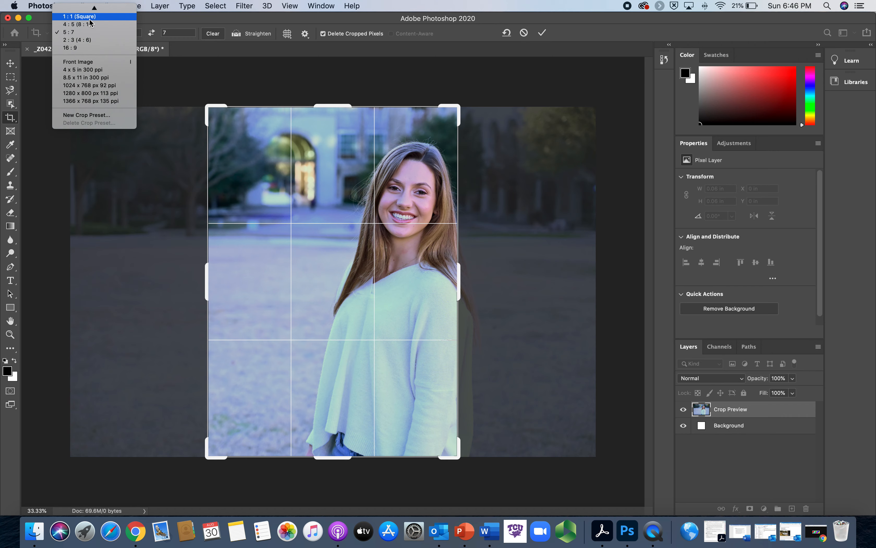
{"action": "left_click", "coordinate": [80, 16]}
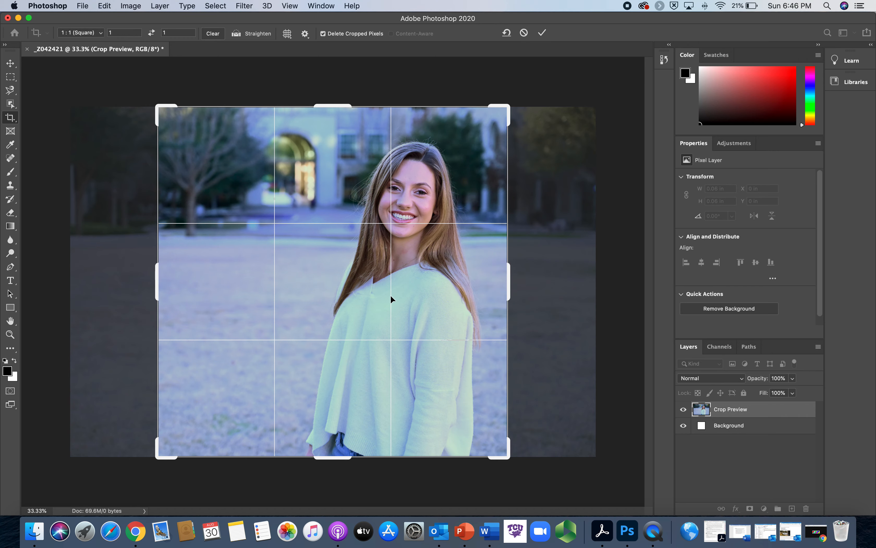
{"action": "mouse_move", "coordinate": [419, 280]}
{"action": "left_mouse_down"}
{"action": "mouse_move", "coordinate": [417, 288]}
{"action": "mouse_move", "coordinate": [399, 278]}
{"action": "mouse_move", "coordinate": [405, 285]}
{"action": "left_mouse_up"}
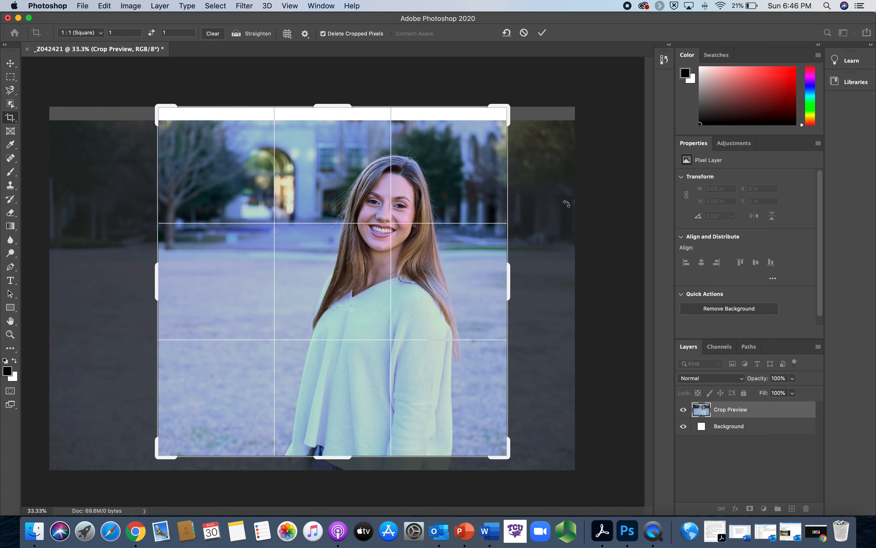
{"action": "left_click_drag", "start_coordinate": [504, 109], "coordinate": [502, 120]}
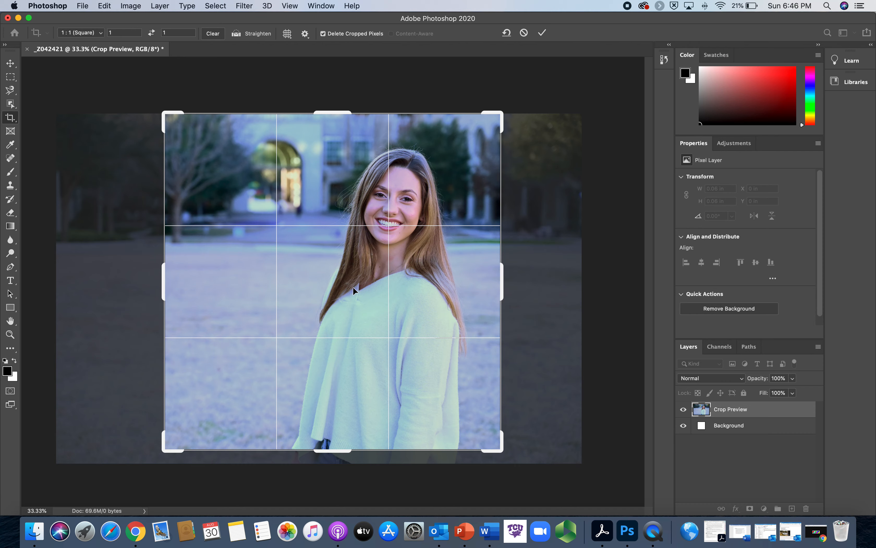
{"action": "key", "text": "Return"}
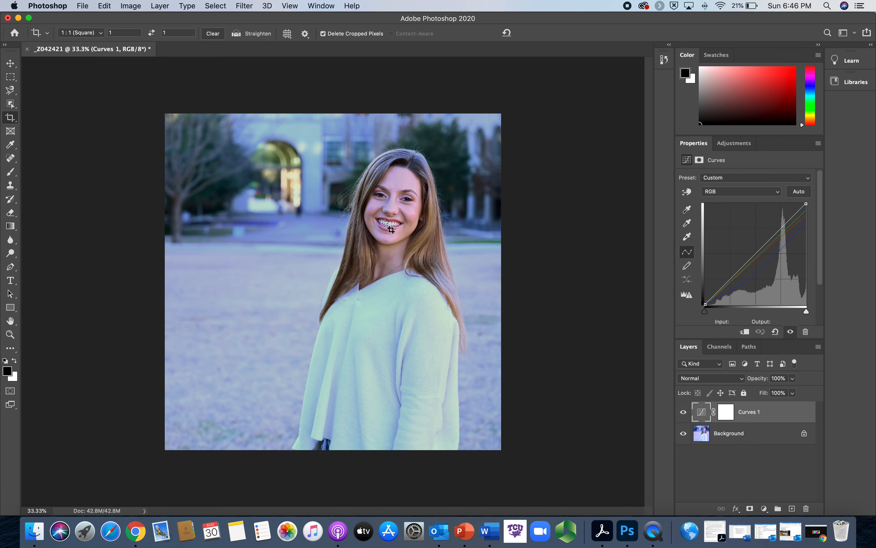
{"action": "left_click", "coordinate": [736, 435]}
{"action": "left_click", "coordinate": [726, 411]}
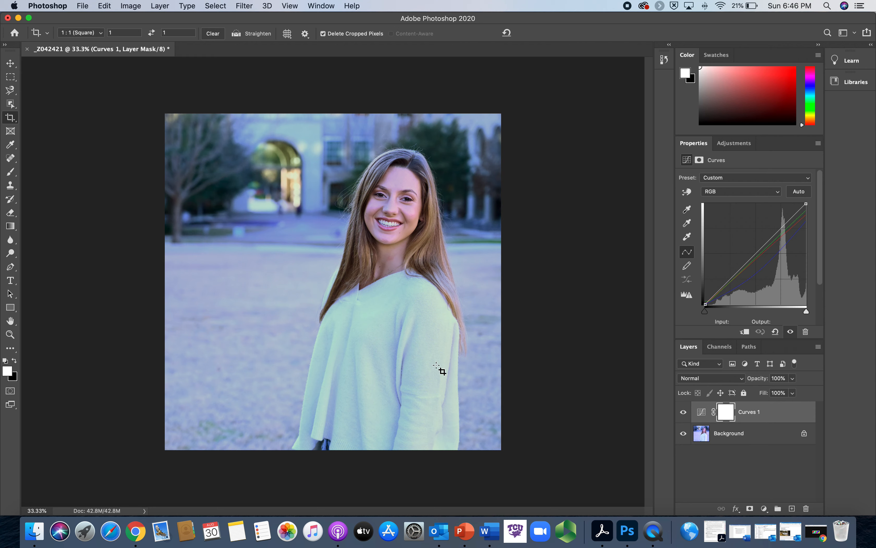
Step: Start an Export As of the cropped photo at 1x size and choose JPG as the file format
{"action": "left_click", "coordinate": [91, 4]}
{"action": "mouse_move", "coordinate": [80, 159]}
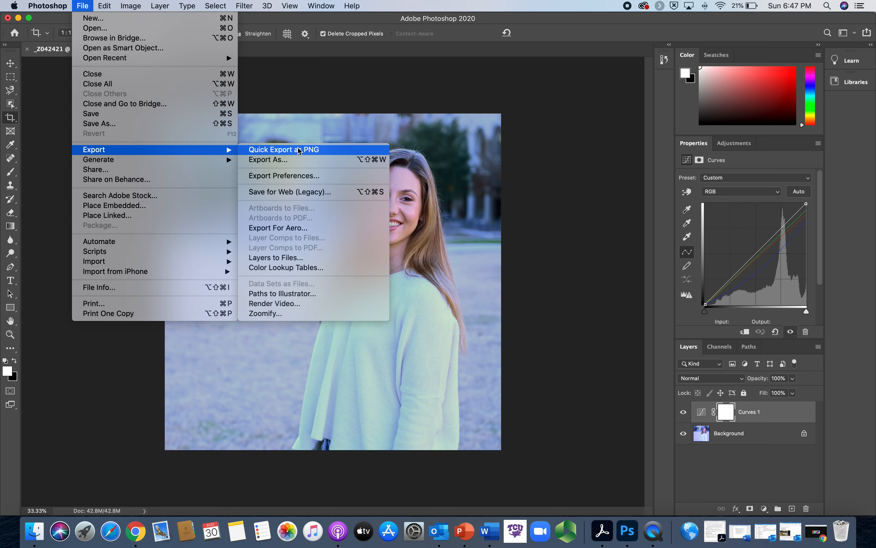
{"action": "left_click", "coordinate": [325, 160]}
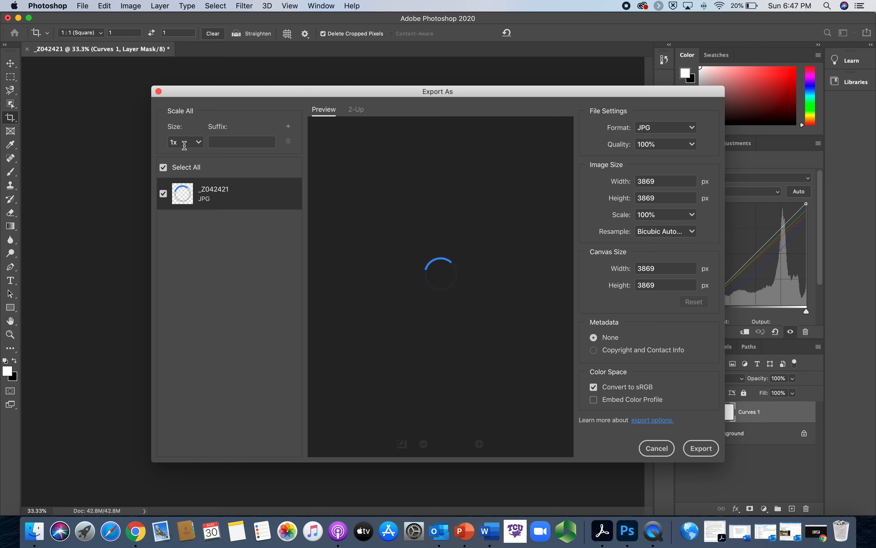
{"action": "left_click", "coordinate": [199, 144]}
{"action": "left_click", "coordinate": [198, 145]}
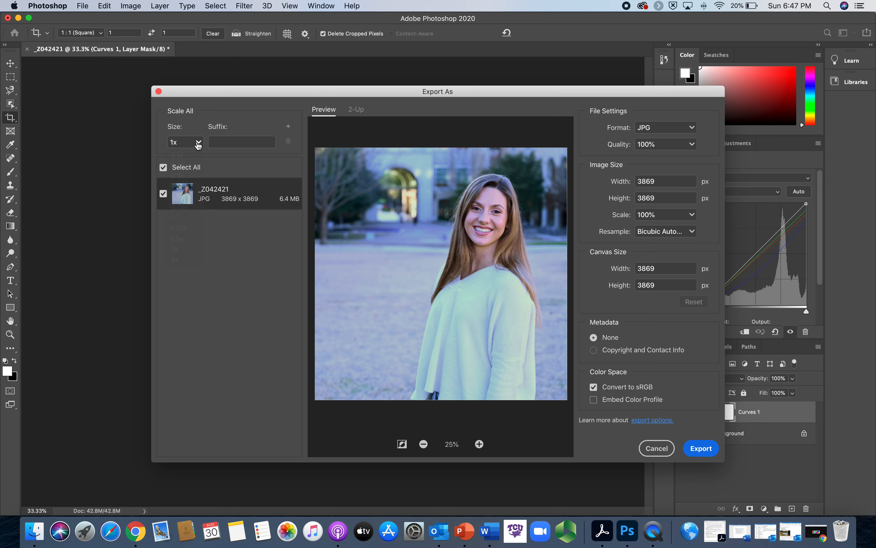
{"action": "left_click", "coordinate": [690, 131]}
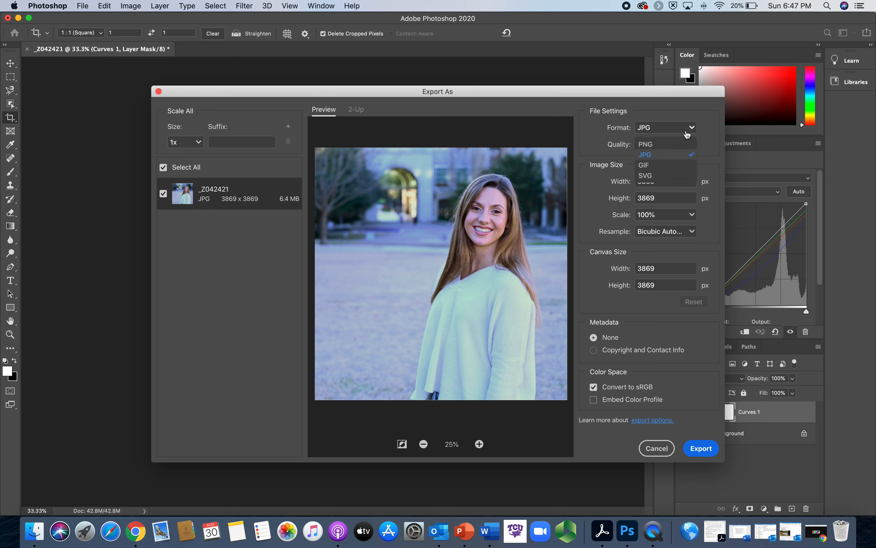
{"action": "left_click", "coordinate": [654, 159]}
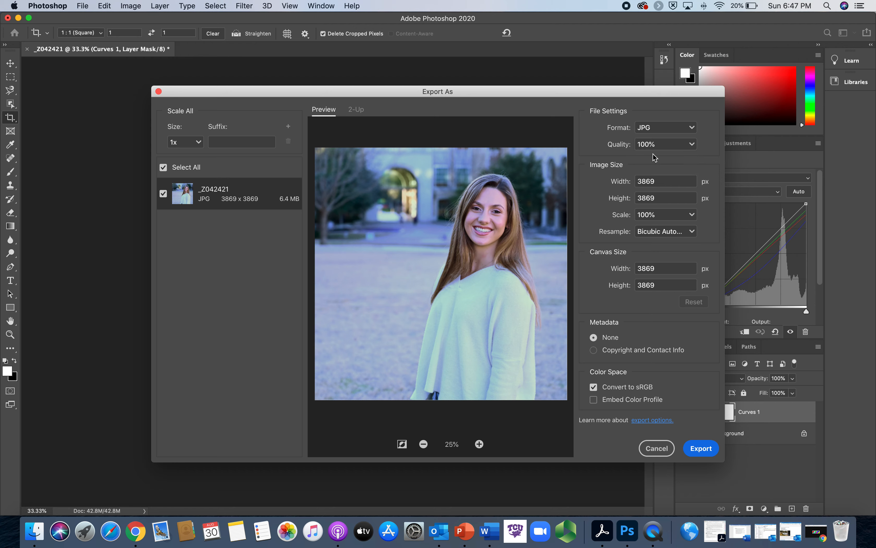
Step: Set the JPG quality to 80% with Metadata set to None, and export the photo
{"action": "left_click_drag", "start_coordinate": [660, 145], "coordinate": [626, 148]}
{"action": "type", "text": "80"}
{"action": "left_click", "coordinate": [714, 158]}
{"action": "left_click", "coordinate": [614, 355]}
{"action": "left_click", "coordinate": [605, 340]}
{"action": "left_click", "coordinate": [703, 449]}
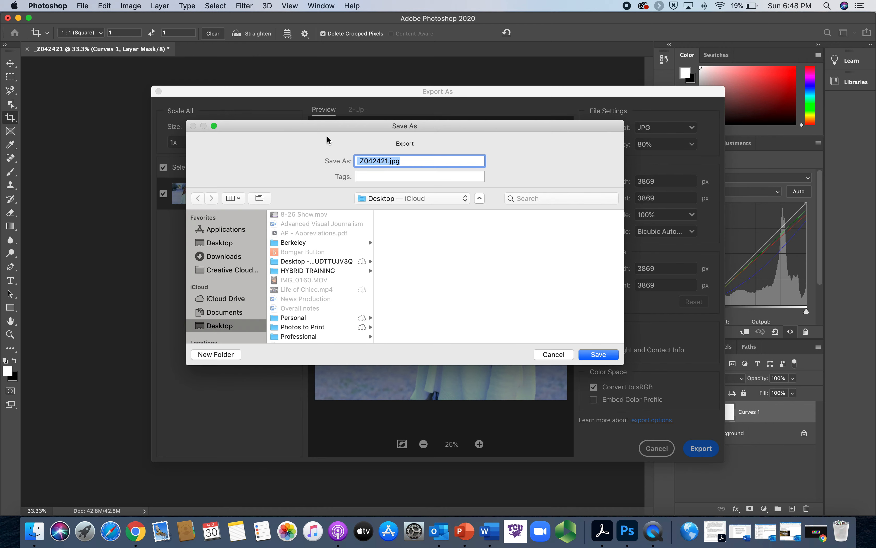
Step: Name the exported file "test white balance.jpg" and save it to the iCloud Desktop folder
{"action": "left_click_drag", "start_coordinate": [387, 160], "coordinate": [339, 162]}
{"action": "left_click", "coordinate": [360, 160]}
{"action": "type", "text": "test whte"}
{"action": "key", "text": "BackSpace"}
{"action": "key", "text": "BackSpace"}
{"action": "type", "text": "ite balance"}
{"action": "key", "text": "BackSpace"}
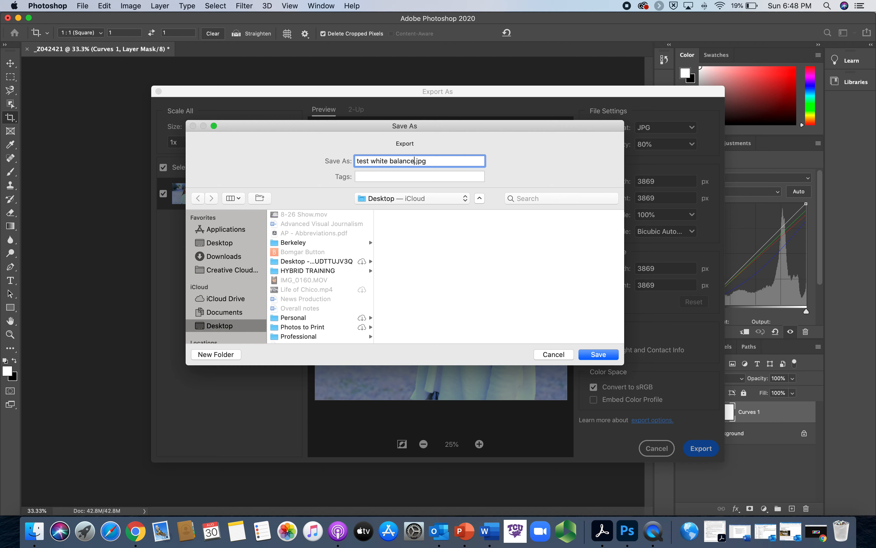
{"action": "left_click", "coordinate": [377, 198]}
{"action": "left_click", "coordinate": [391, 199]}
{"action": "left_click", "coordinate": [609, 353]}
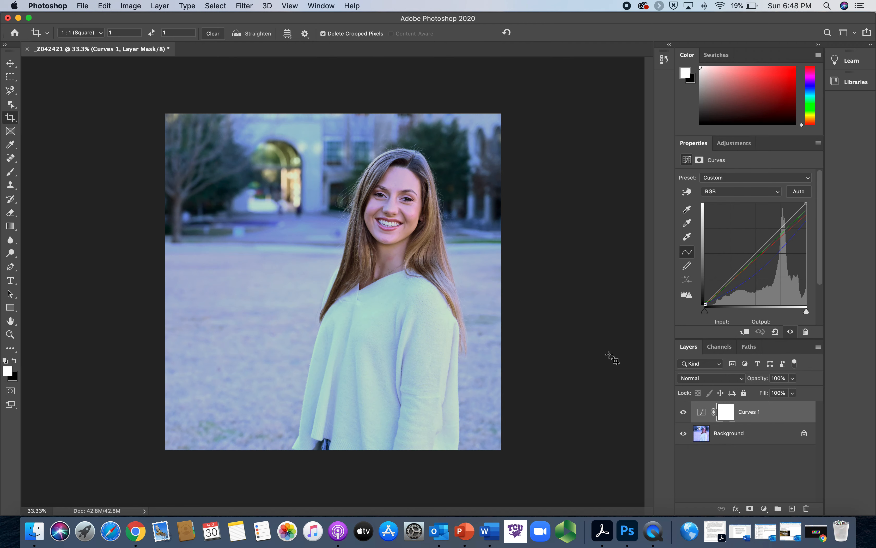
Step: Minimize Photoshop, check the exported "test white balance.jpg" from the desktop in Preview, close it and return to Photoshop
{"action": "left_click", "coordinate": [18, 18]}
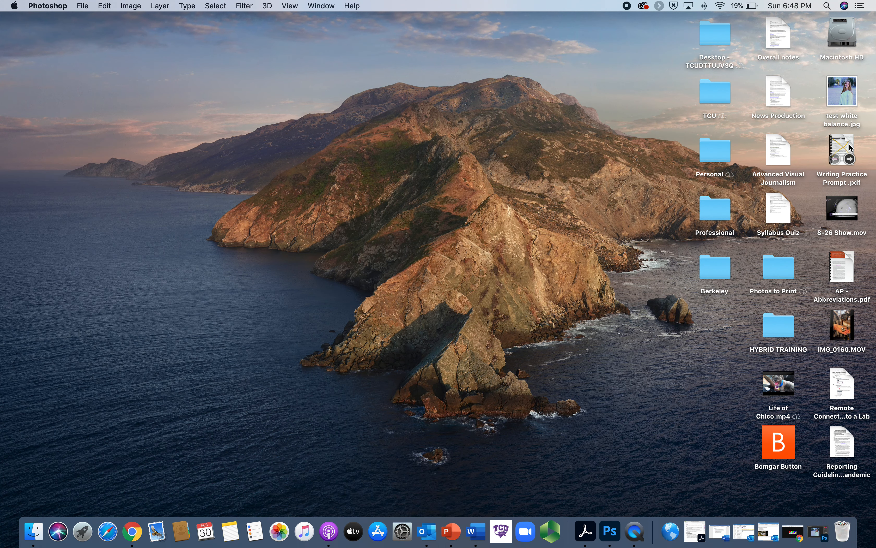
{"action": "double_click", "coordinate": [841, 88]}
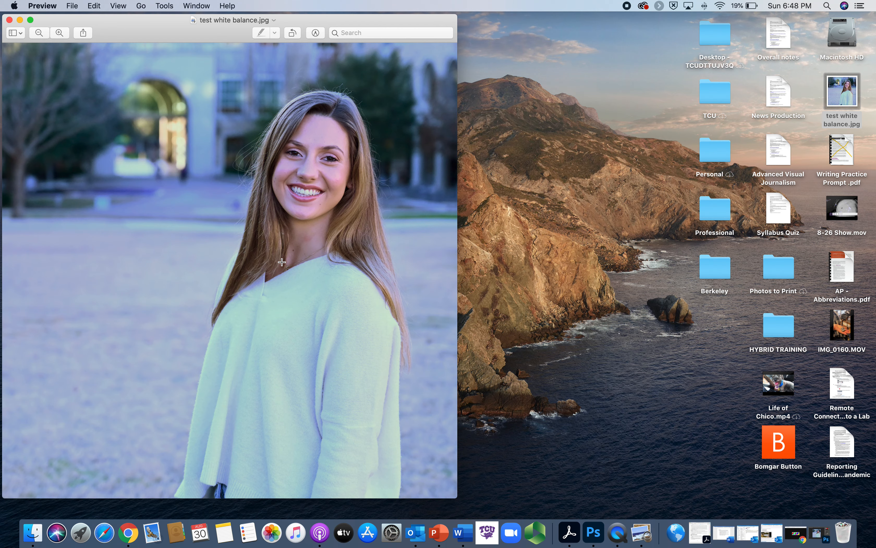
{"action": "left_click", "coordinate": [10, 19]}
{"action": "left_click", "coordinate": [820, 533]}
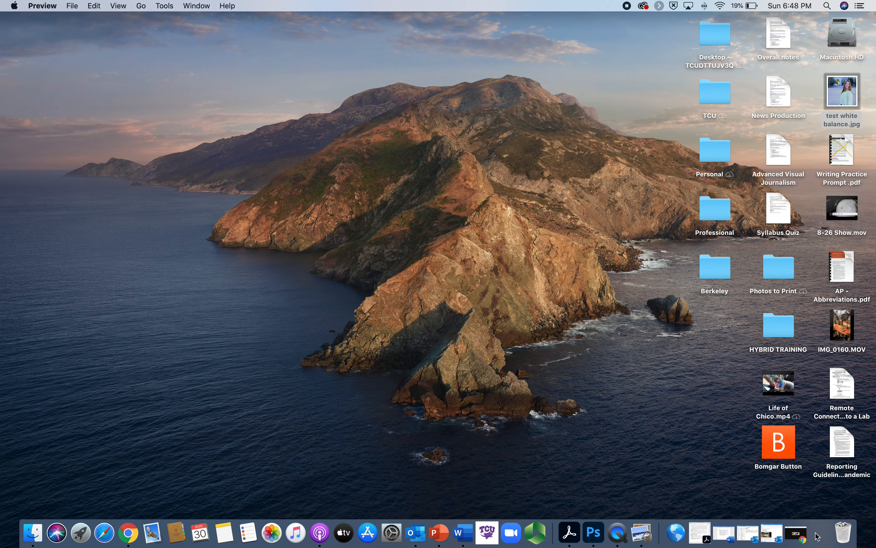